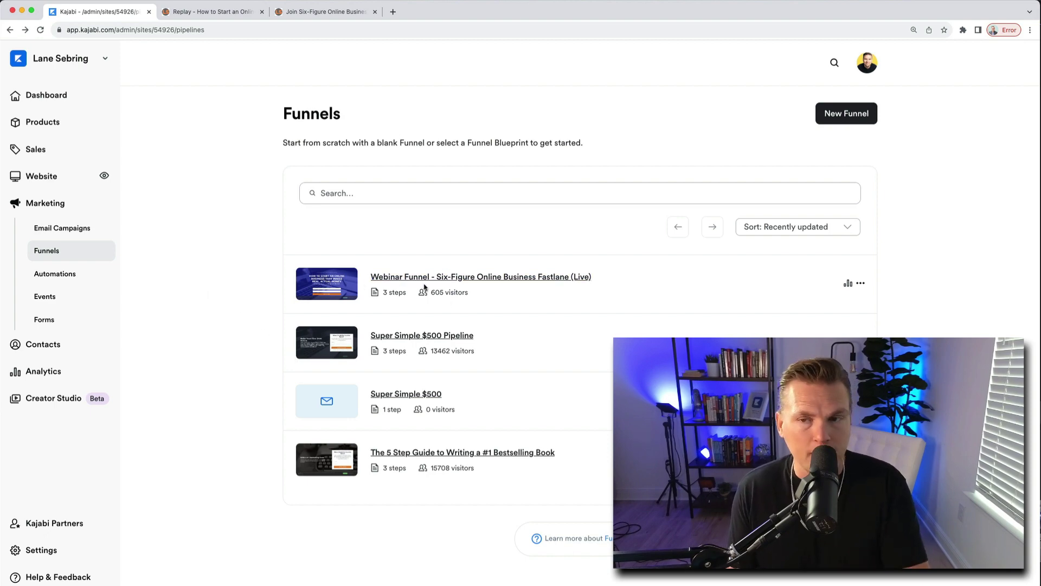
- Start a new funnel and browse the blueprint list to find the Zoom Webinar card
click(844, 115)
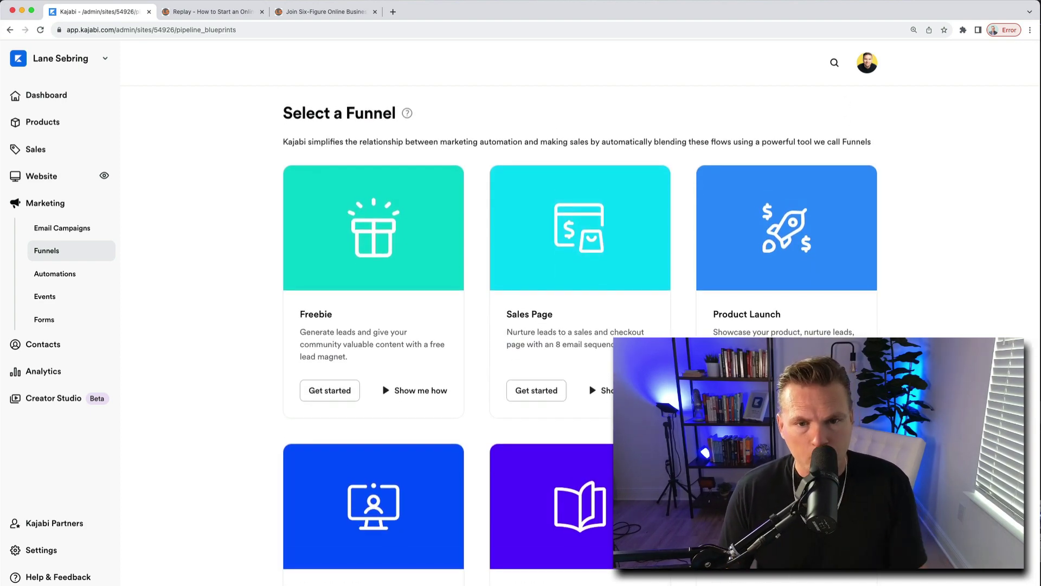
scroll(580, 315, down, 5)
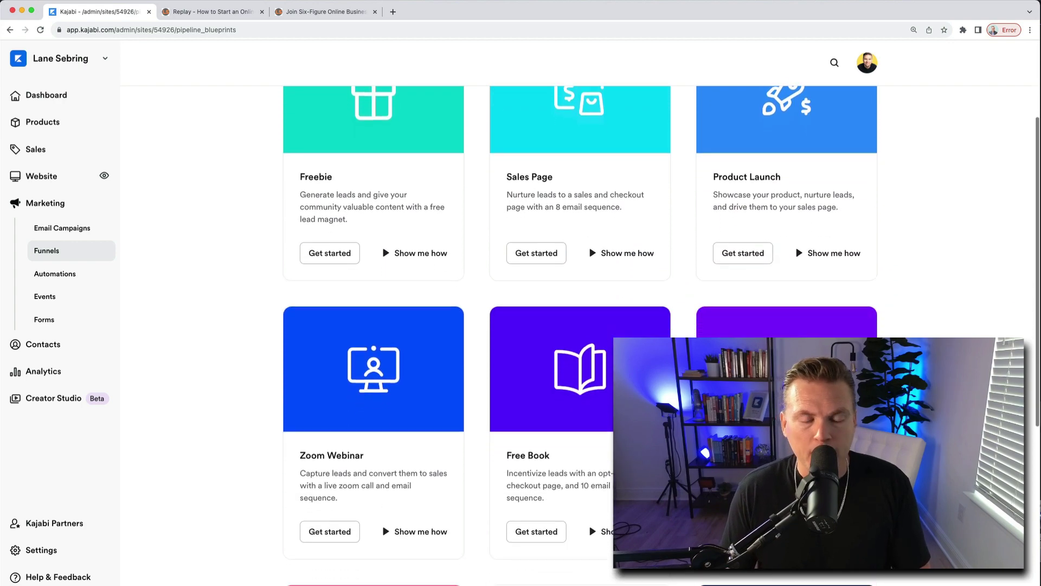
scroll(580, 316, down, 7)
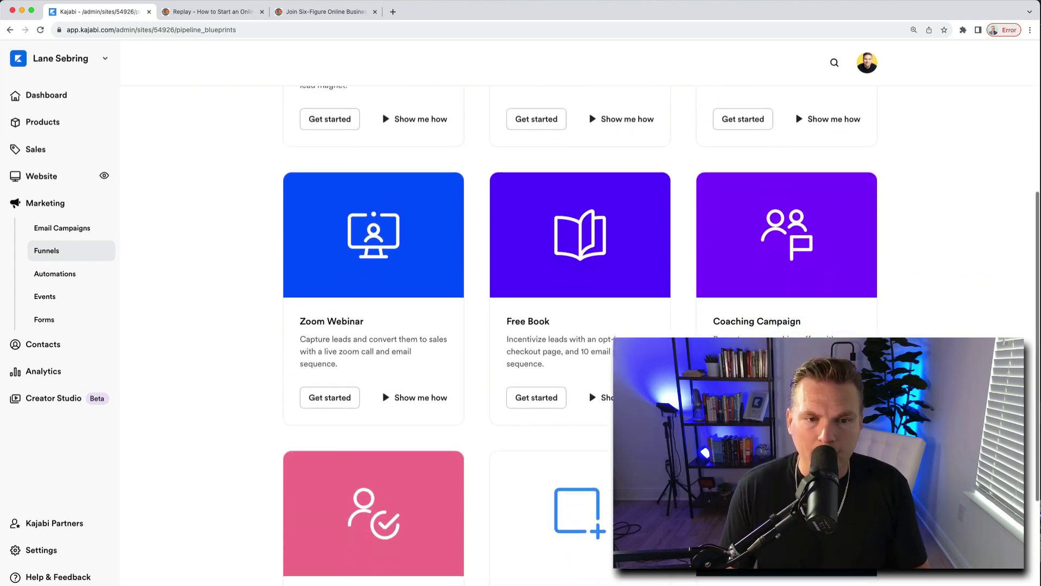
scroll(579, 316, down, 2)
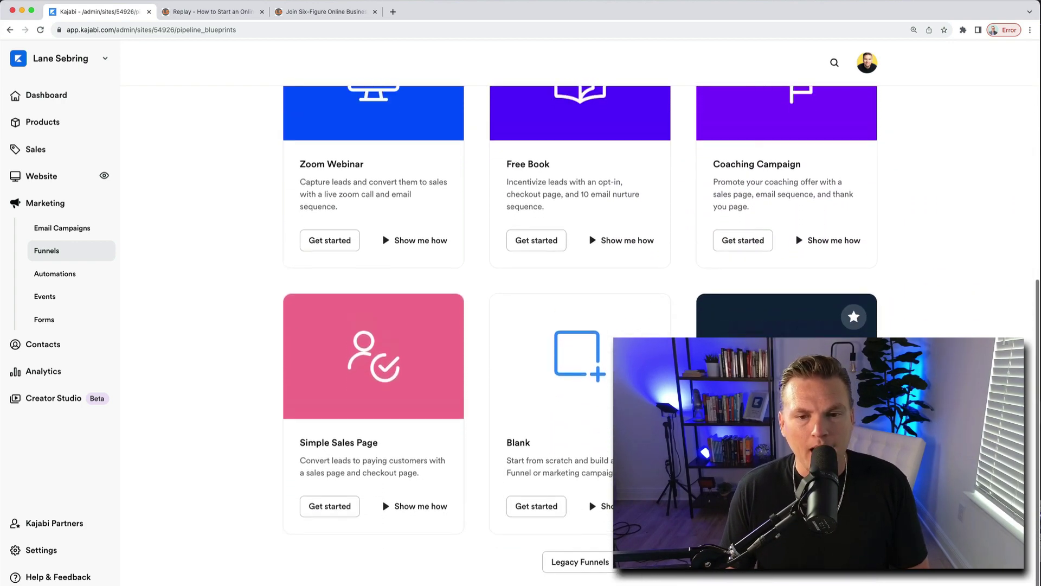
scroll(579, 316, up, 6)
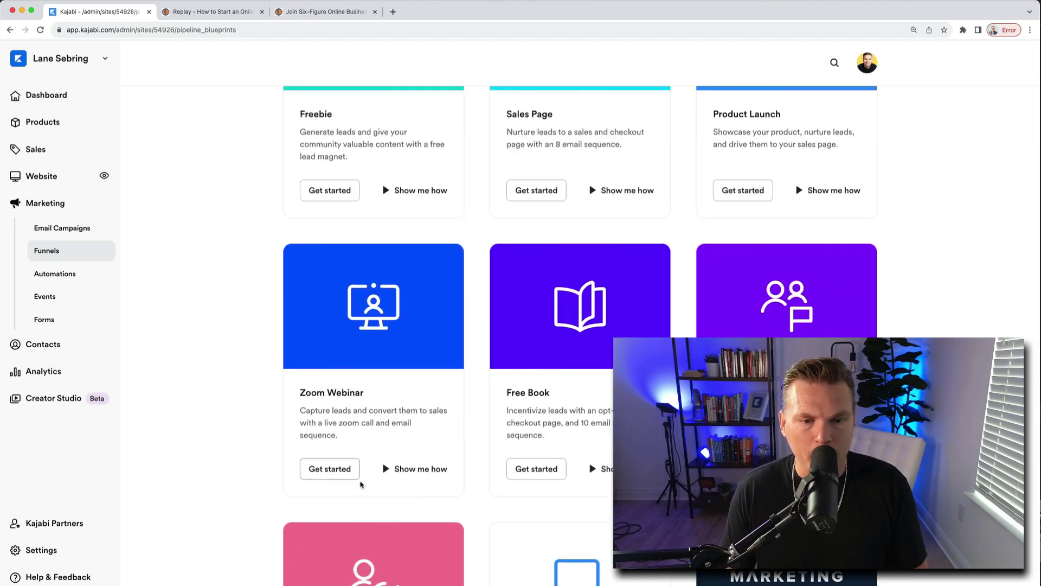
- Begin a Zoom Webinar funnel and look through the offer list without selecting an offer
click(329, 468)
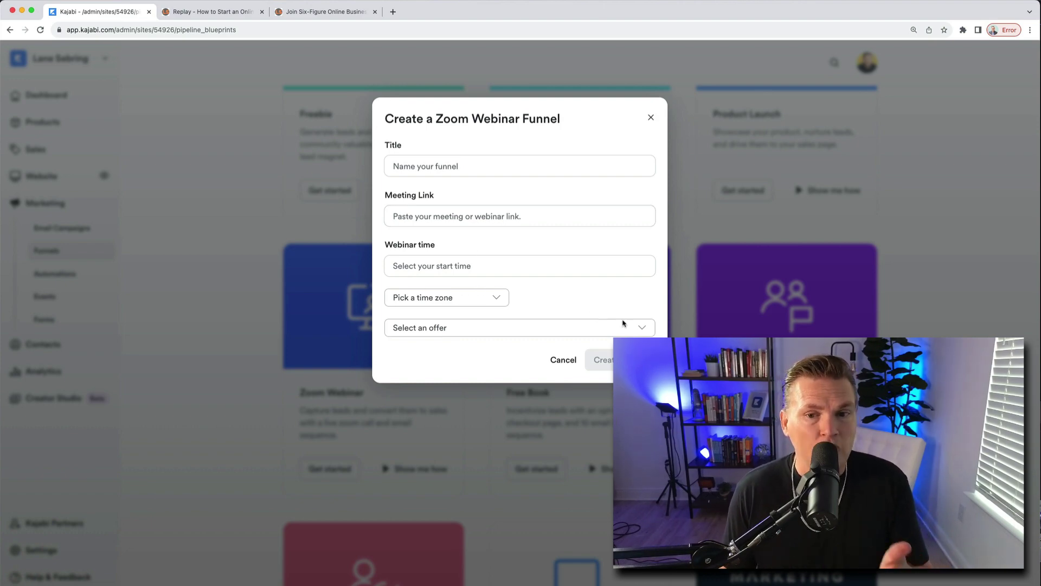
click(645, 328)
scroll(583, 404, down, 1)
scroll(582, 404, up, 1)
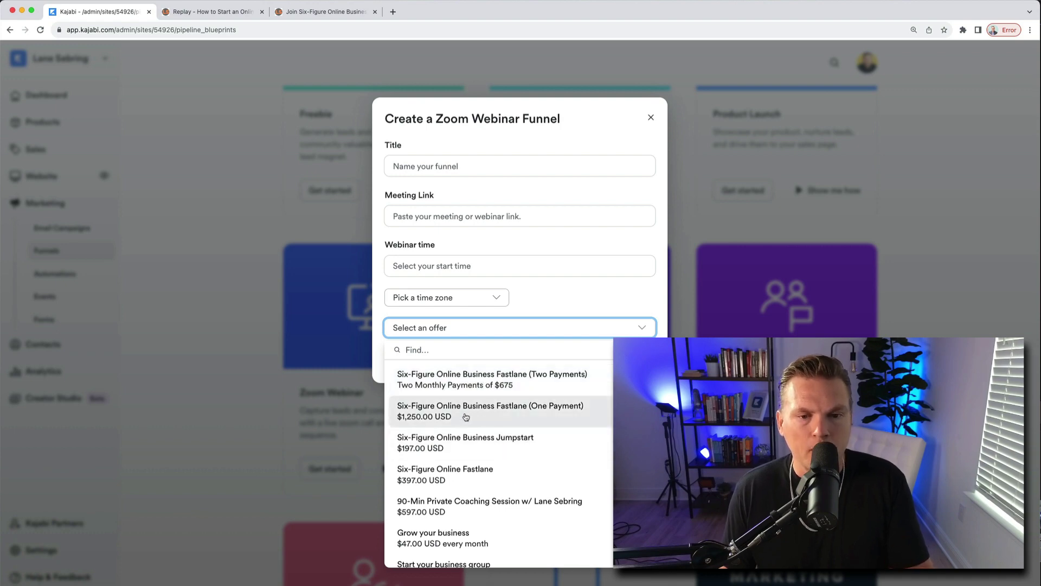
click(378, 347)
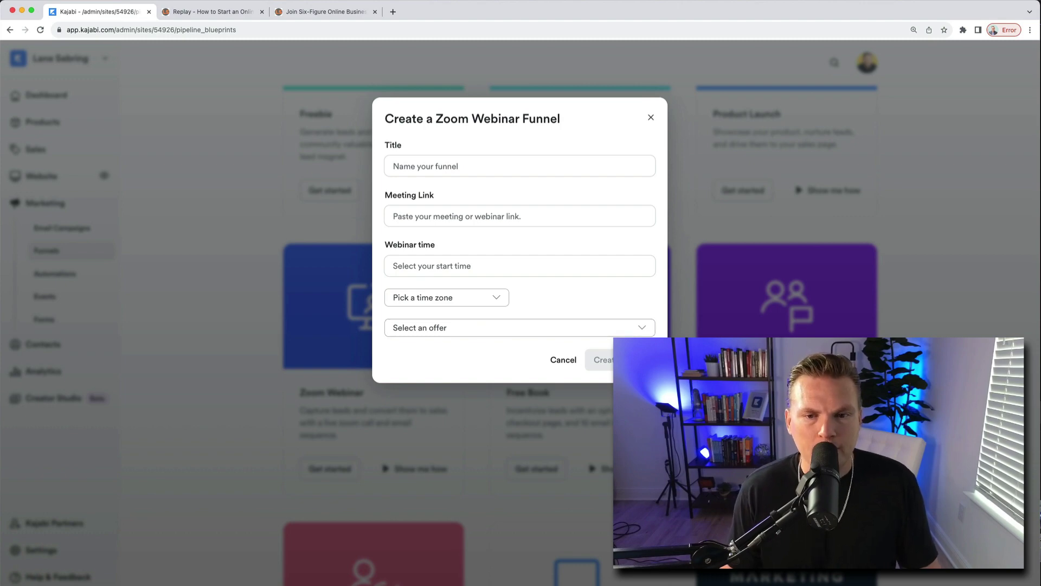
- Cancel the Zoom Webinar funnel setup and go back to the existing Funnels list
click(562, 360)
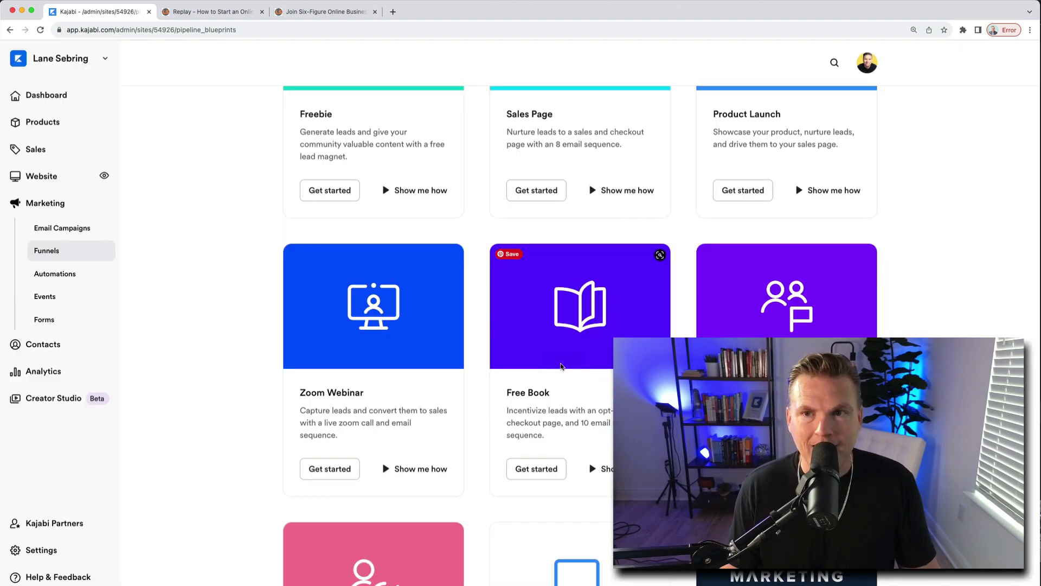
scroll(302, 244, up, 4)
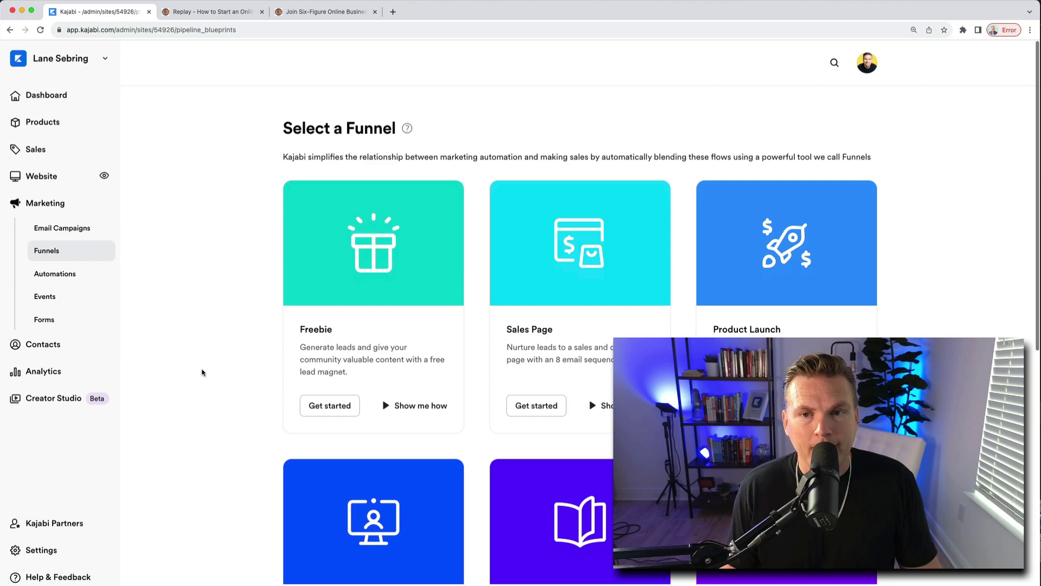
click(10, 29)
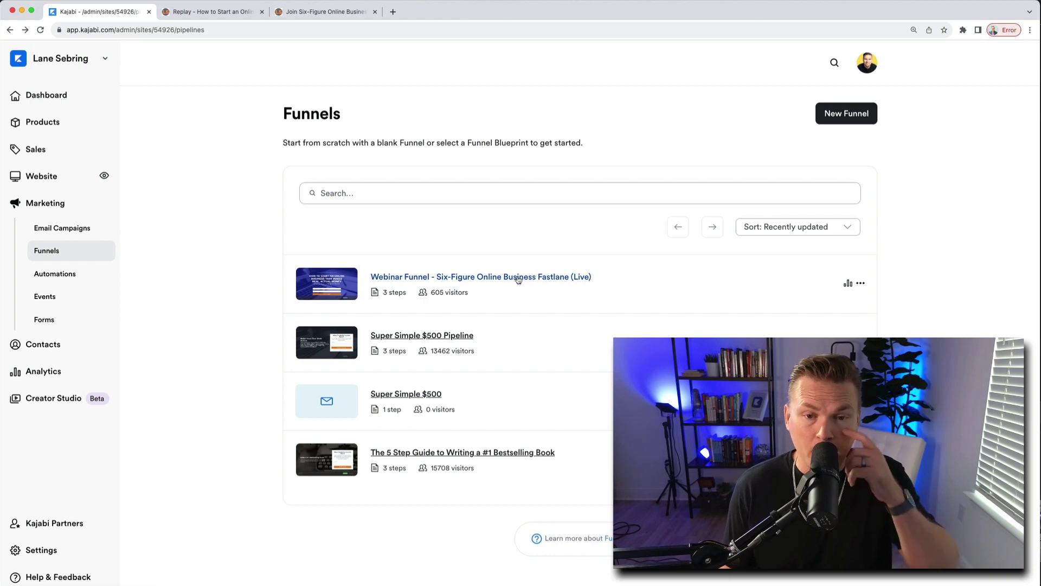
- Open the 'Webinar Funnel - Six-Figure Online Business Fastlane (Live)' funnel
click(484, 279)
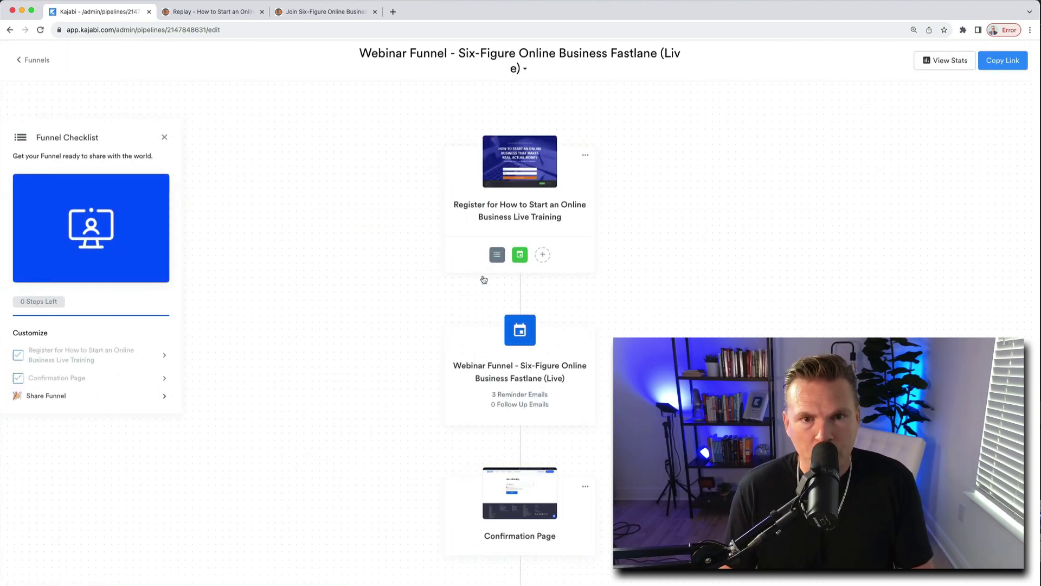
mouse_move(509, 228)
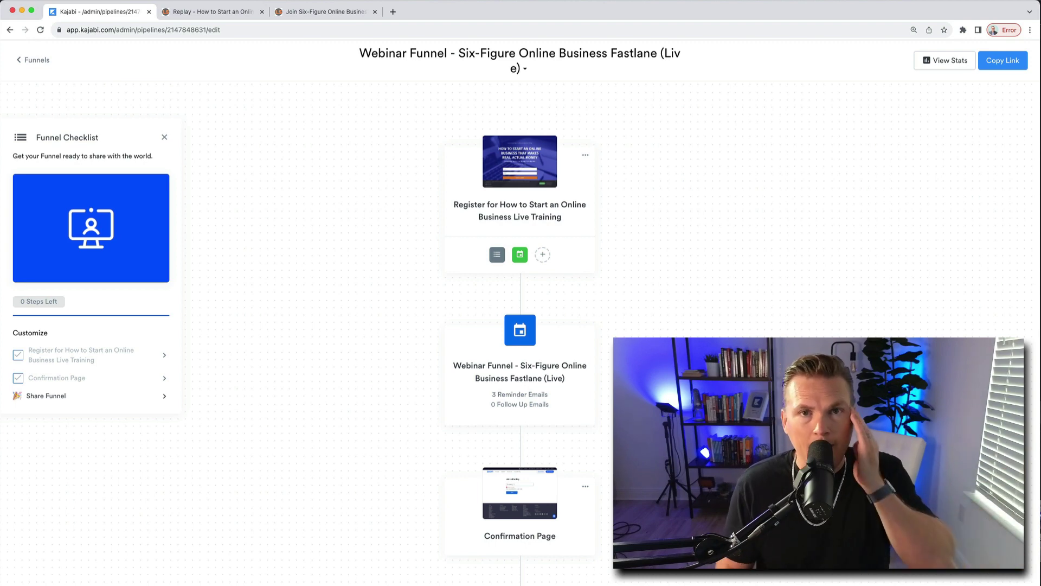
- Open the Register page in the page editor and accept the cookie notice
click(510, 215)
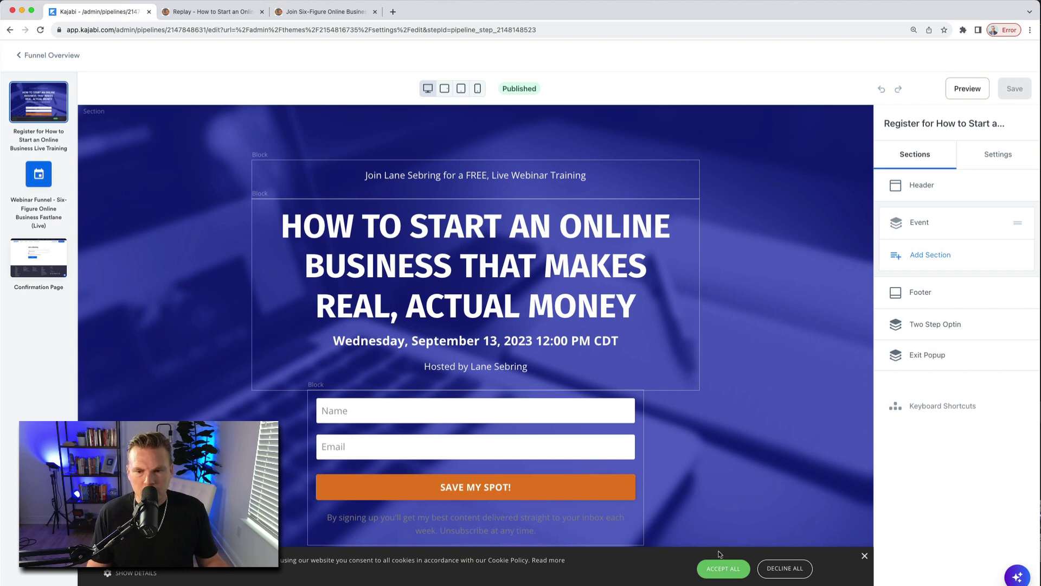
click(724, 579)
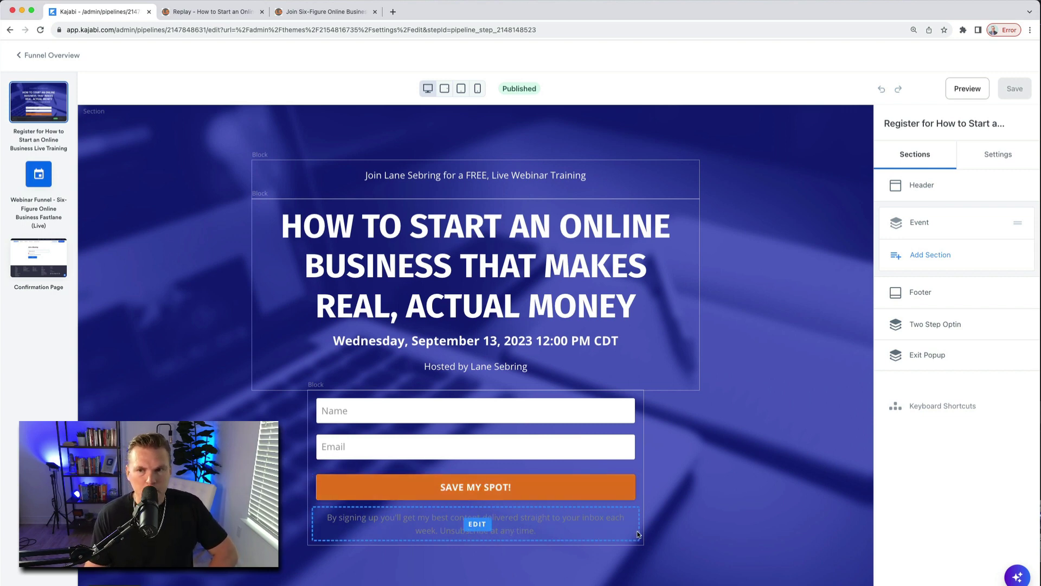
- Review the sign-up form and event heading settings, then start editing the Event Title
click(437, 408)
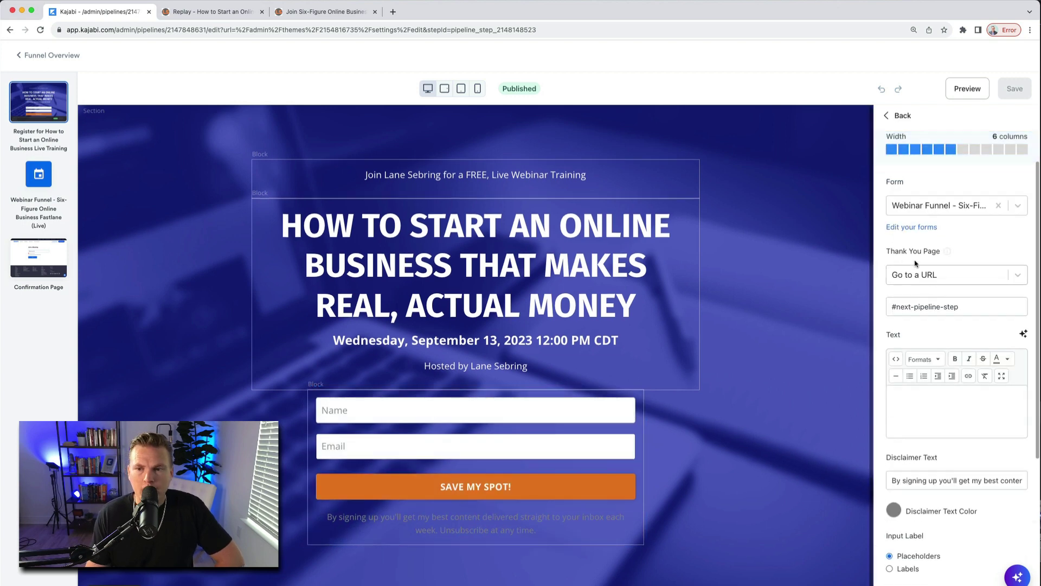
scroll(957, 267, down, 5)
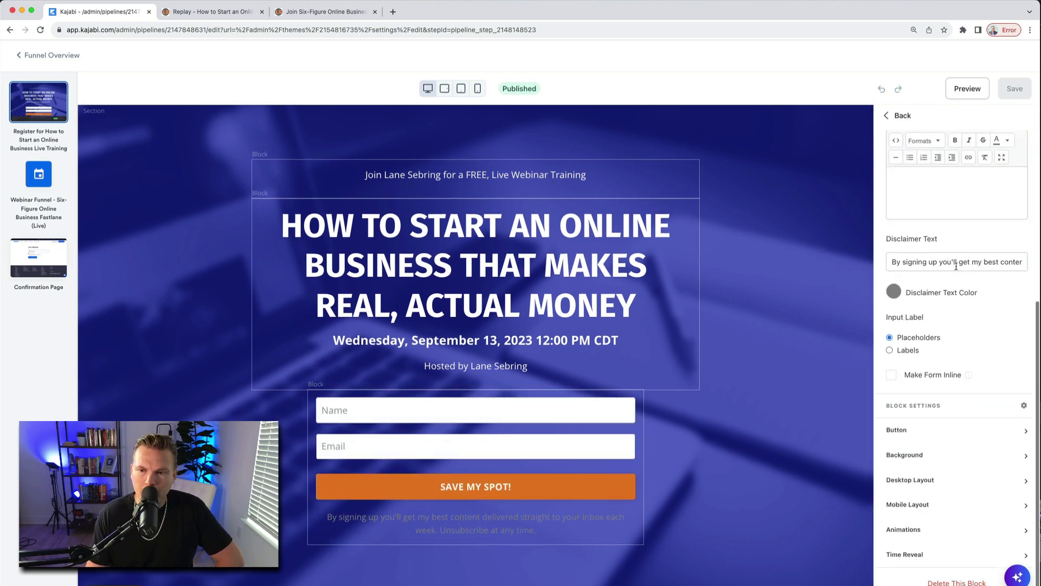
scroll(957, 268, up, 7)
click(477, 293)
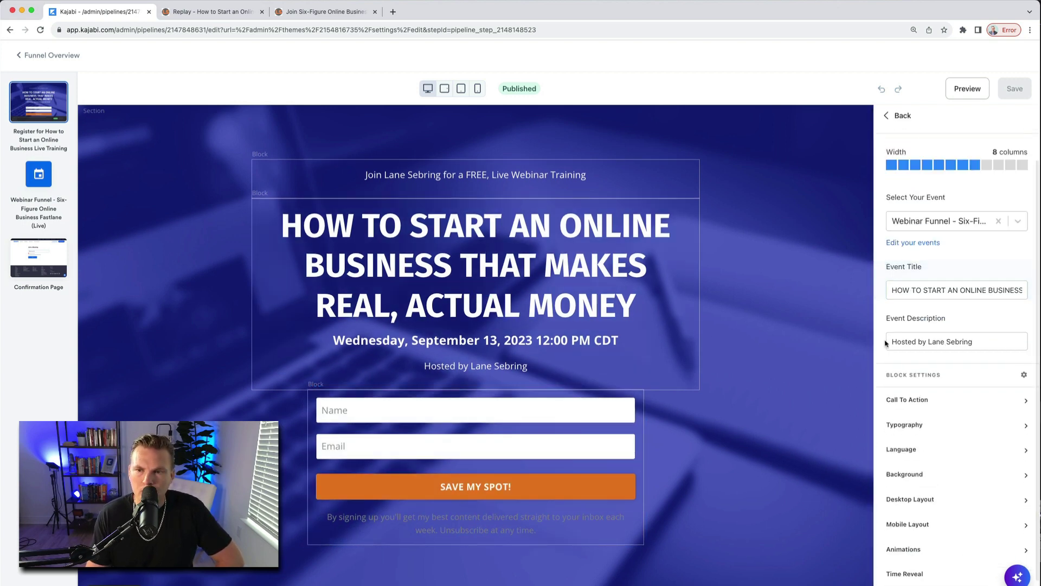
click(944, 292)
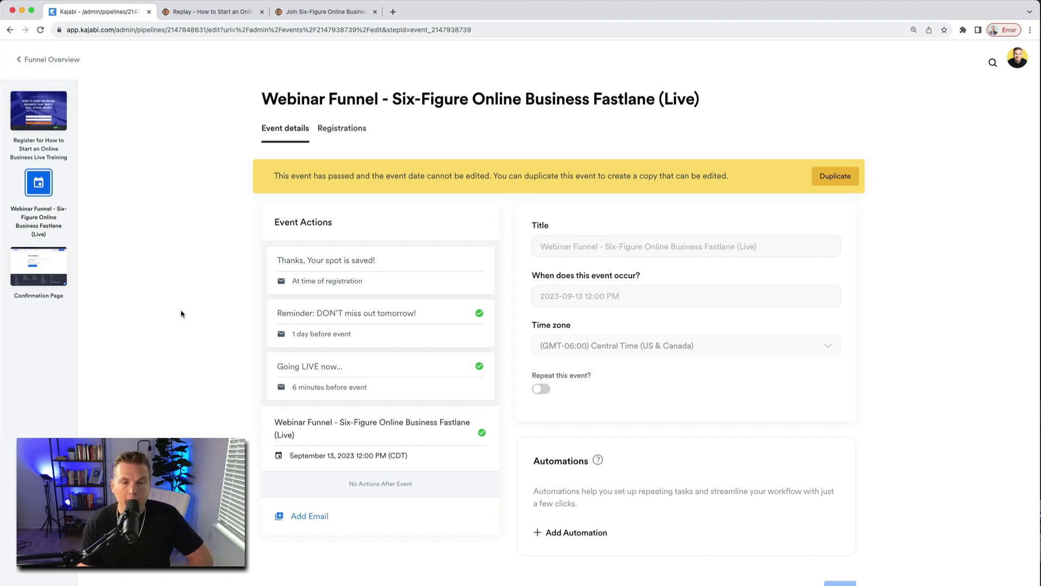
- Open the 'Thanks, Your spot is saved!' email, then read through the 'Reminder: DON'T miss out tomorrow!' email
click(336, 264)
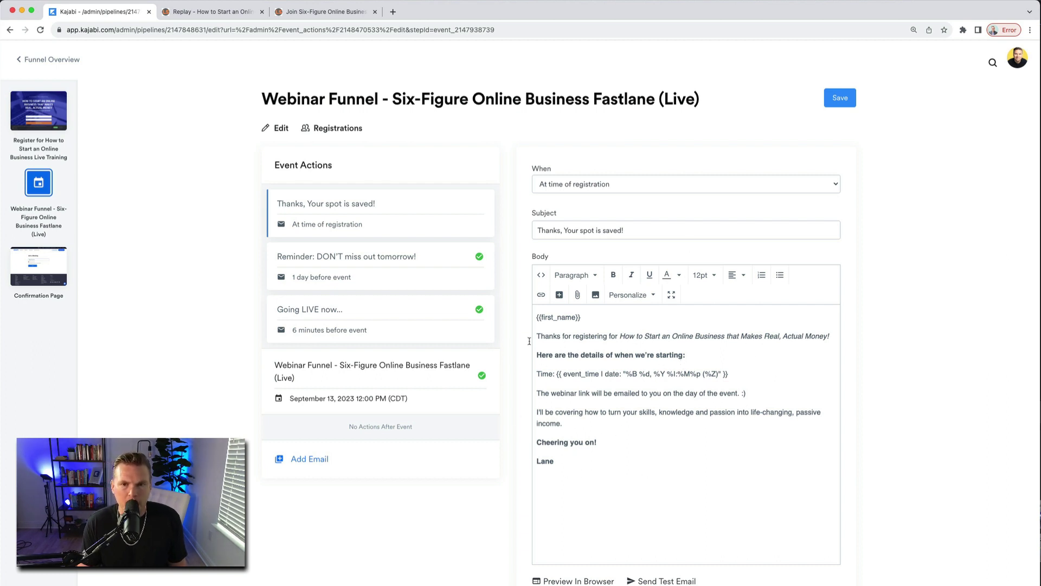
click(396, 268)
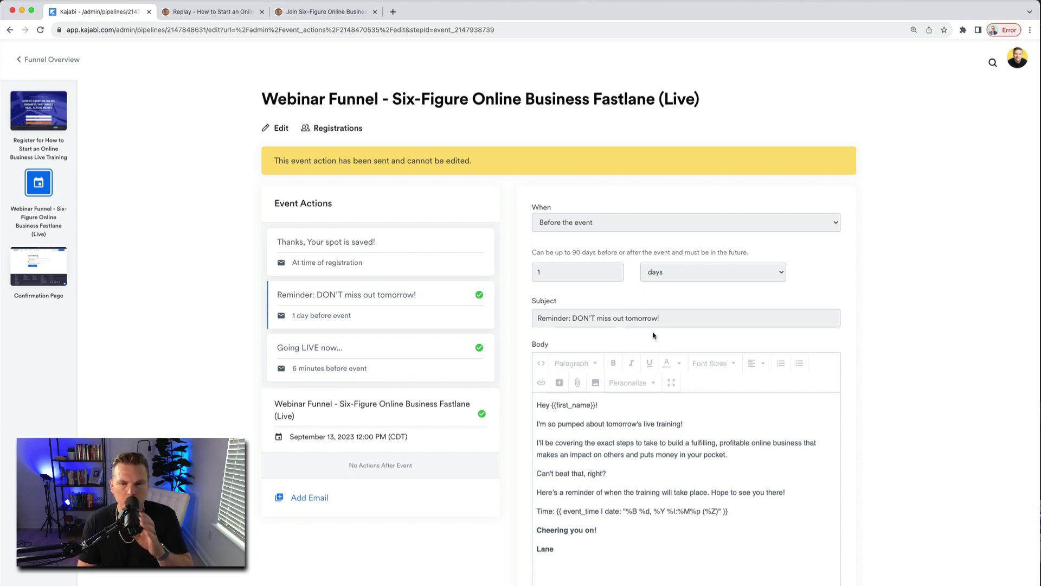
scroll(678, 425, down, 2)
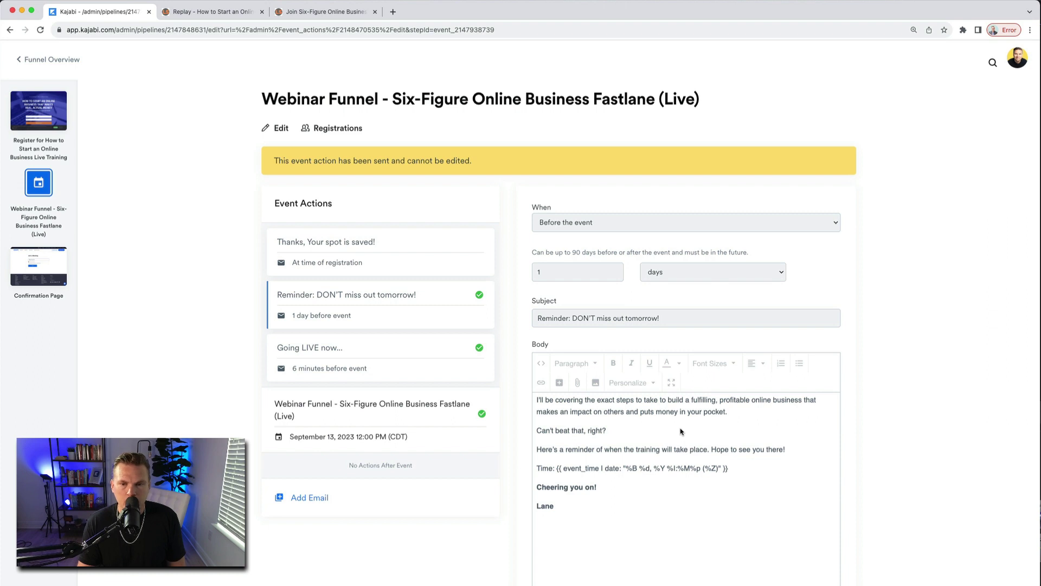
scroll(681, 432, down, 1)
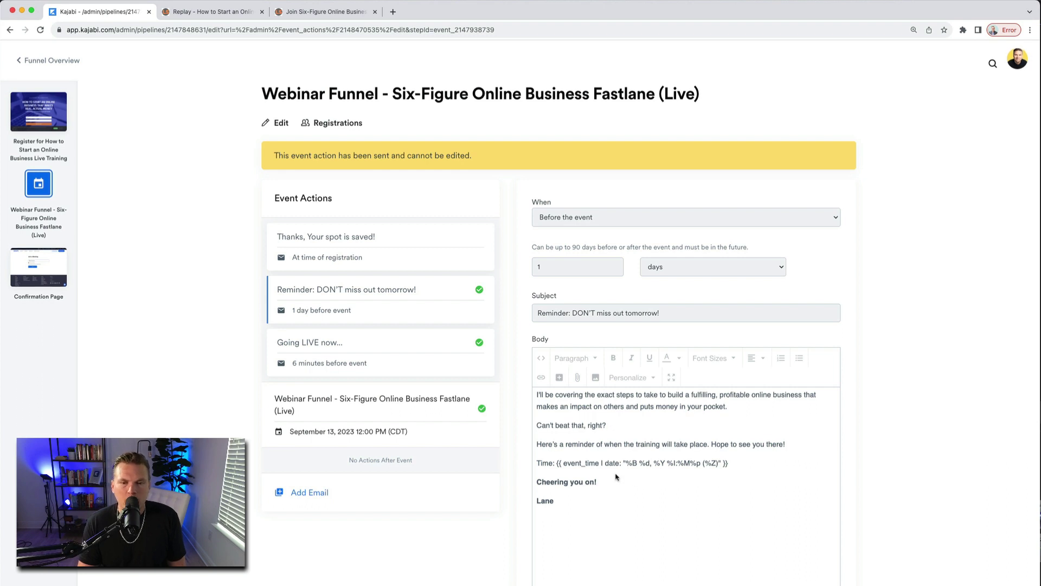
- Open the 'Going LIVE now...' email scheduled 6 minutes before the event
click(298, 343)
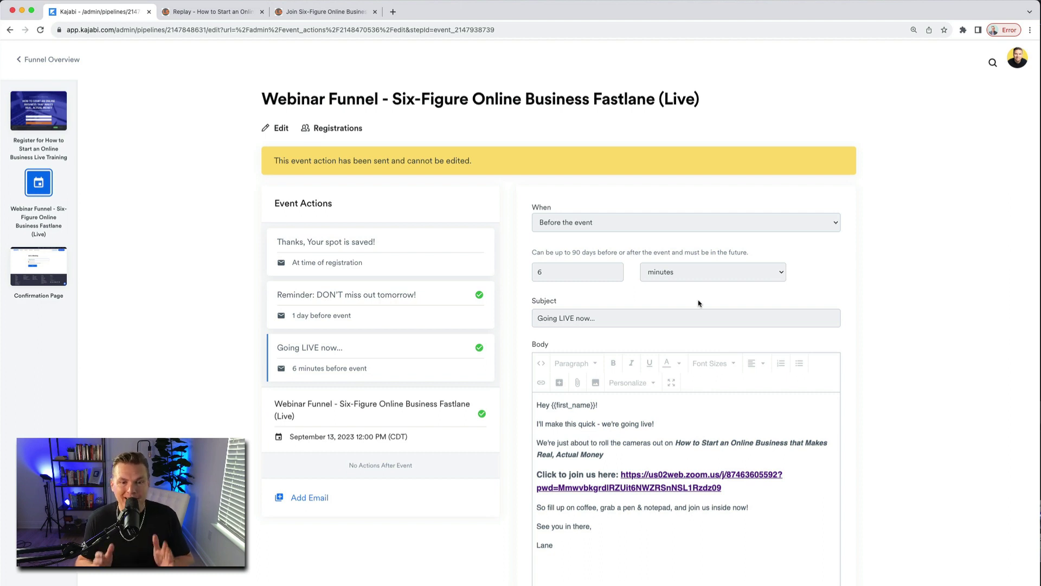
- Open the registration page from the sidebar and preview it in a new tab
click(39, 265)
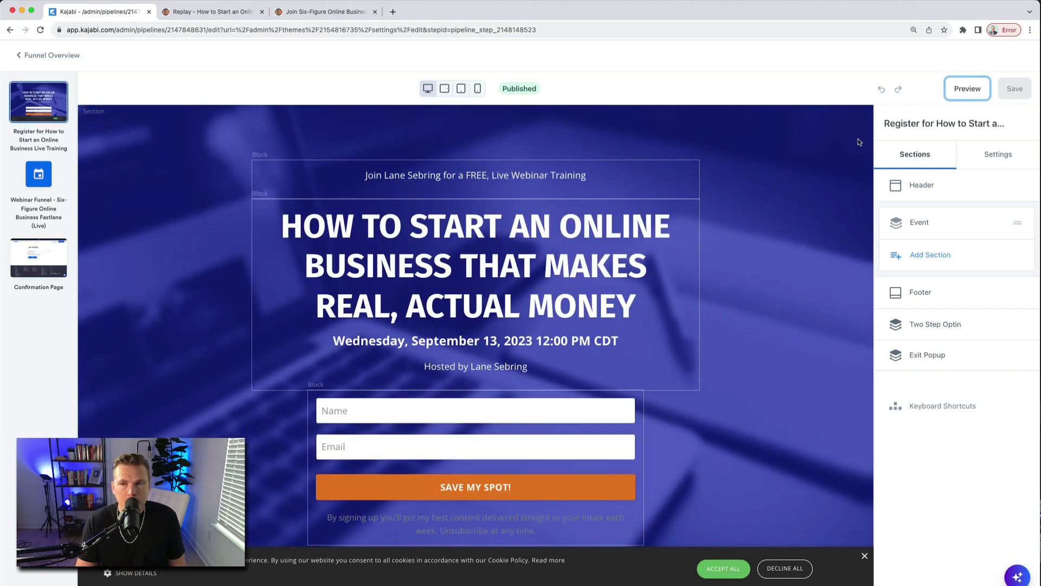
click(968, 89)
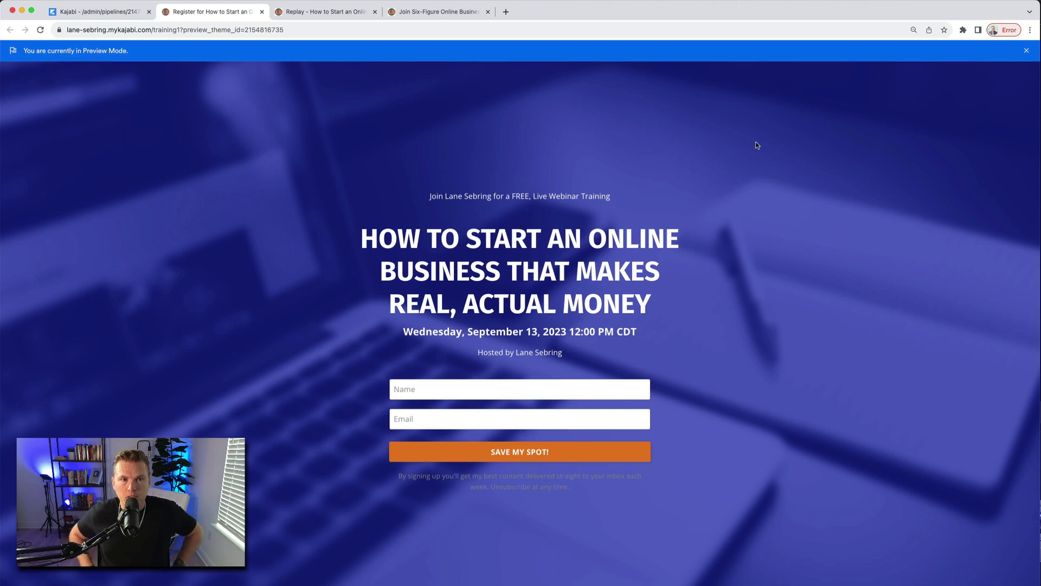
- Close the Preview Mode banner, then switch to the training replay page tab
click(1025, 51)
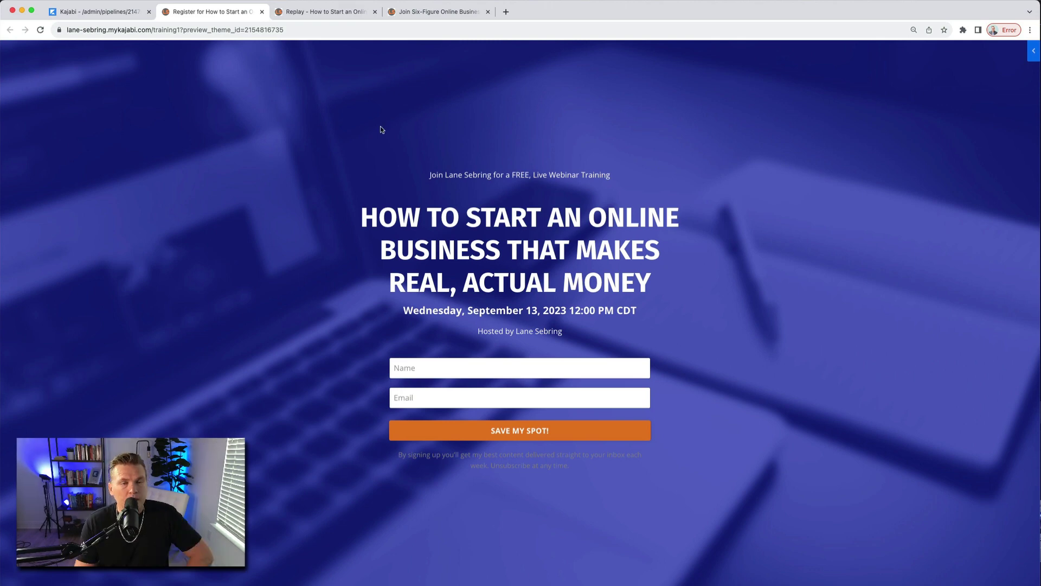
click(325, 12)
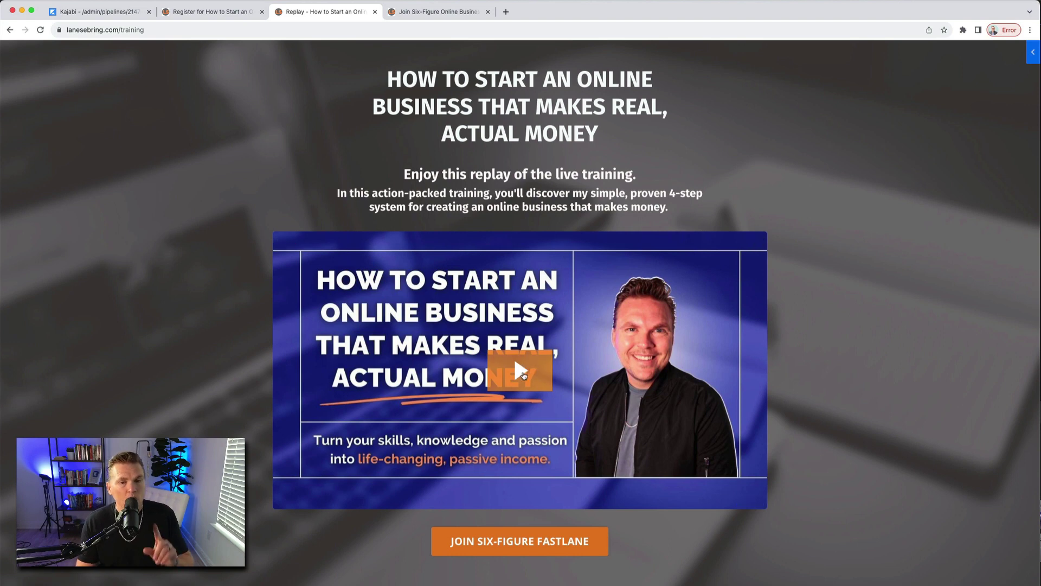
- Play the replay video and seek to the 'Your 2023 Six-Figure Fastlane Curriculum' slide
click(524, 375)
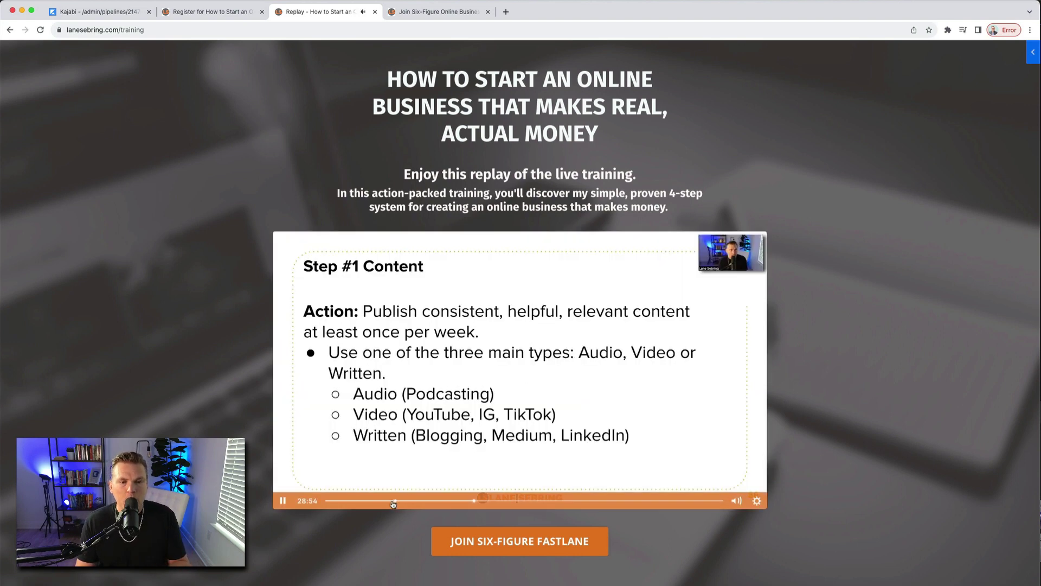
drag(391, 504, 543, 500)
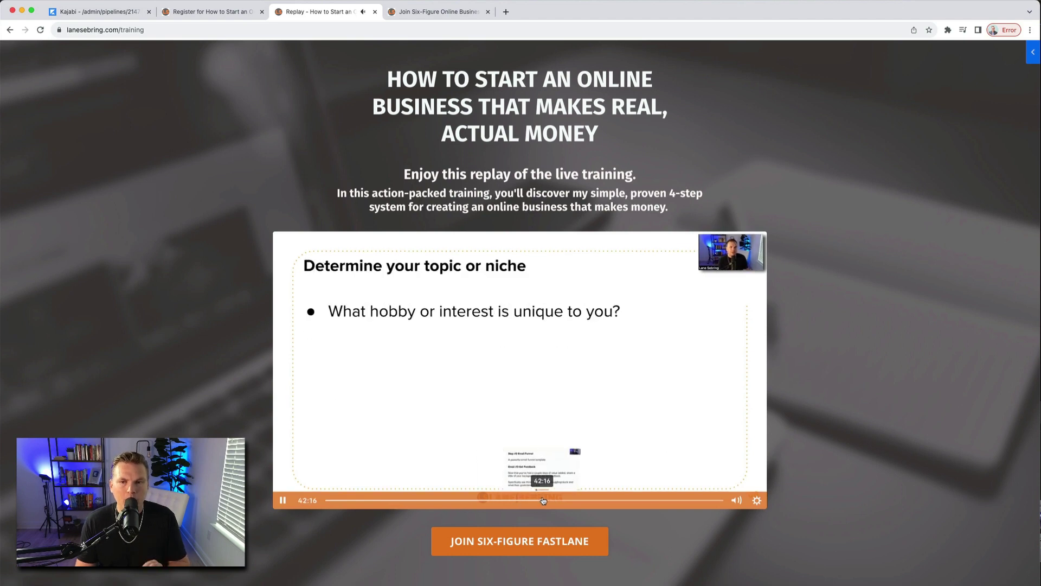
click(282, 500)
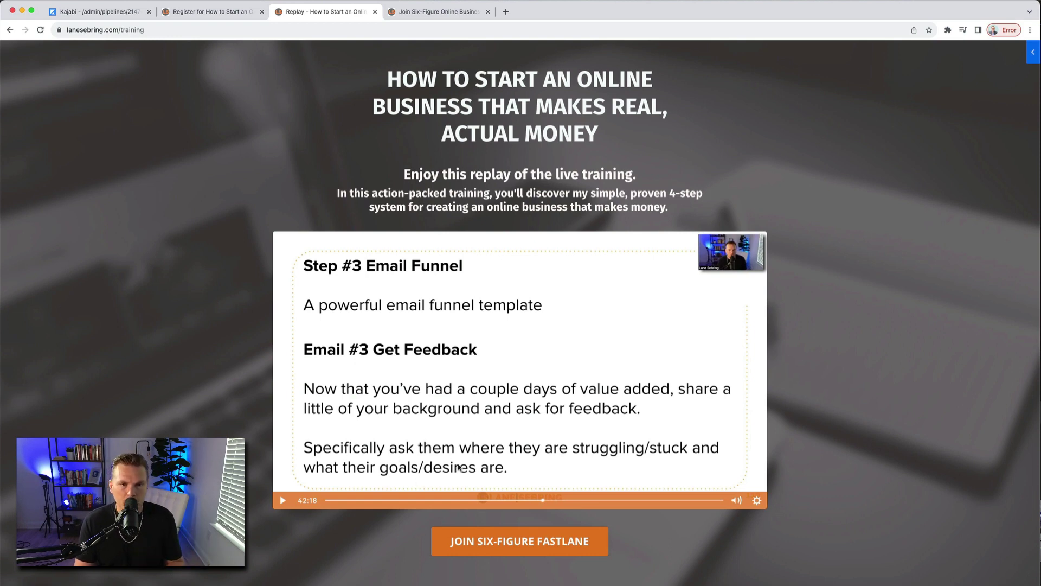
click(629, 500)
click(671, 500)
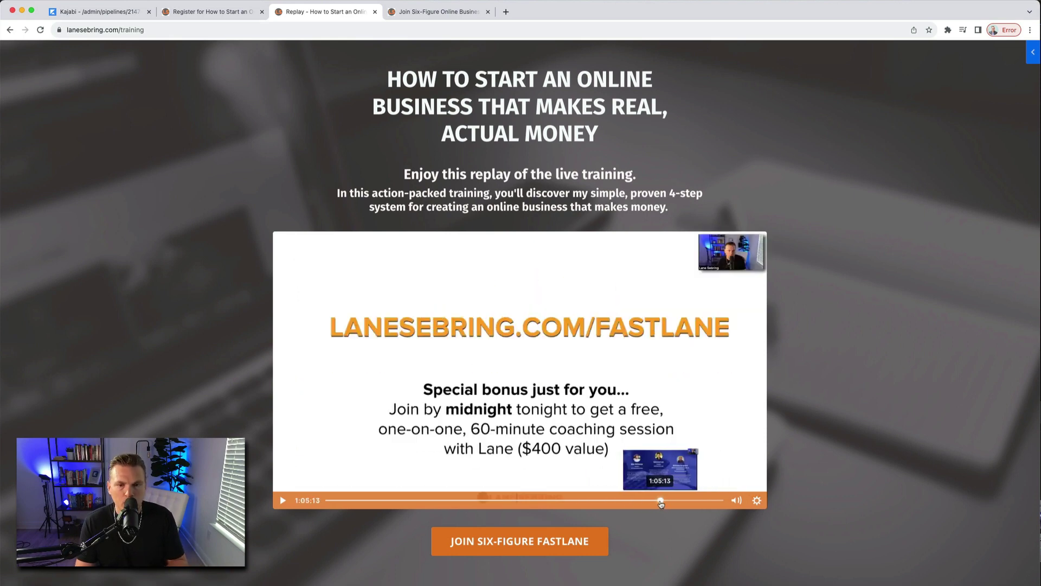
click(660, 501)
click(646, 501)
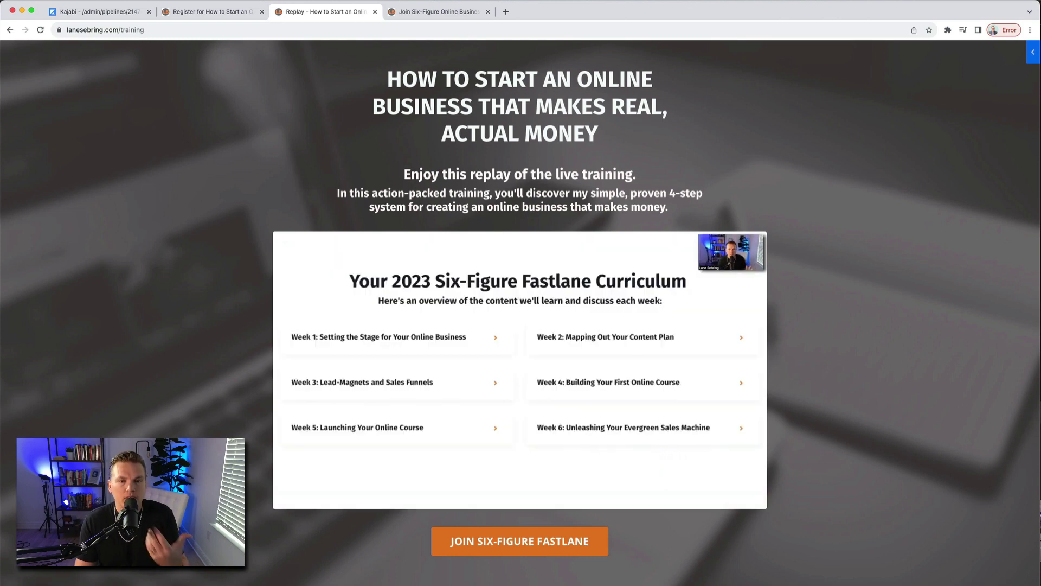
- Check the closed-enrollment Six-Figure Fastlane page via JOIN SIX-FIGURE FASTLANE, then return to the registration page editor
click(475, 541)
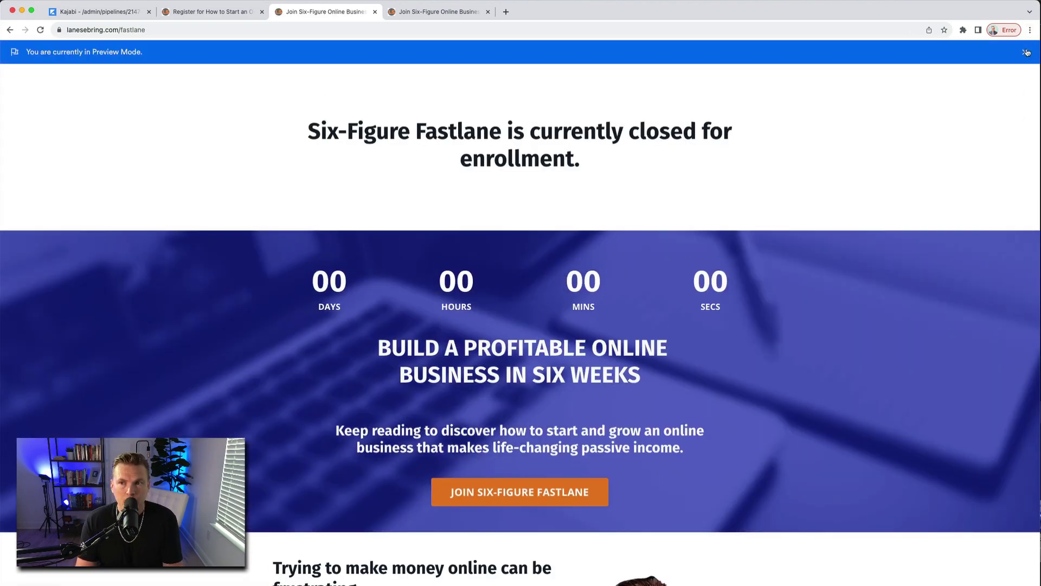
click(1025, 52)
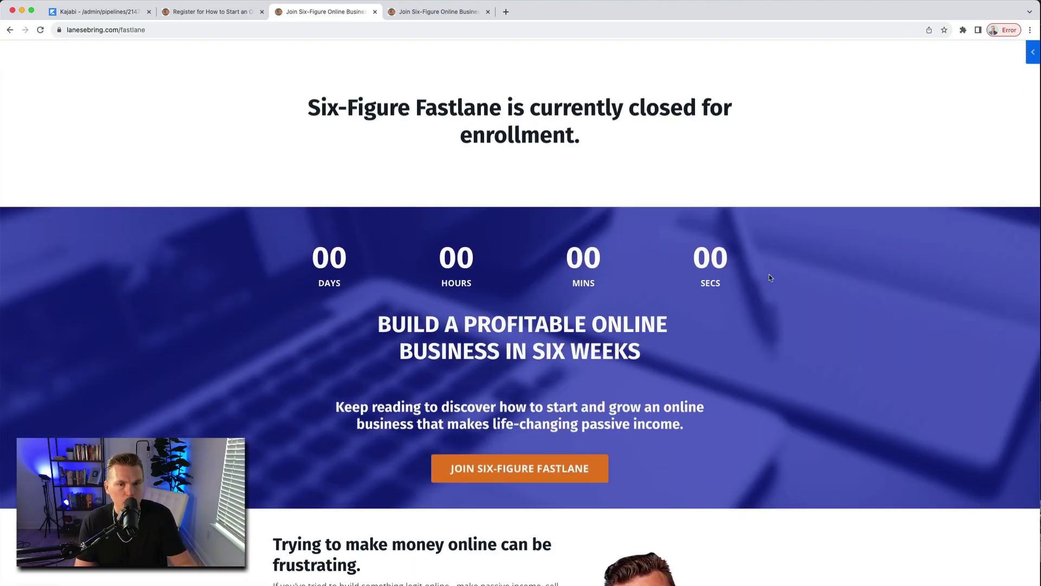
scroll(785, 395, down, 7)
scroll(785, 395, up, 7)
scroll(785, 395, down, 1)
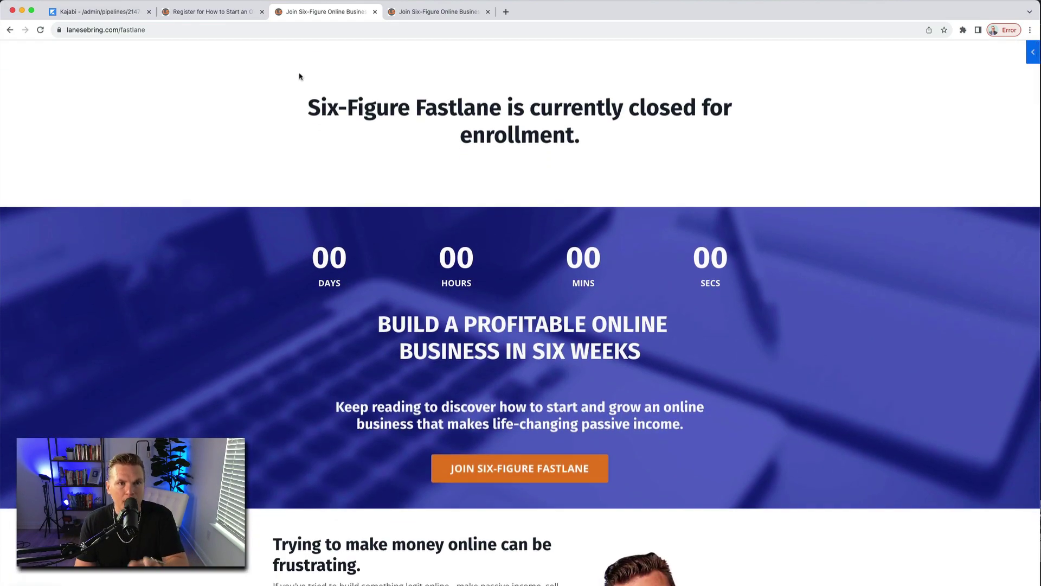
click(221, 13)
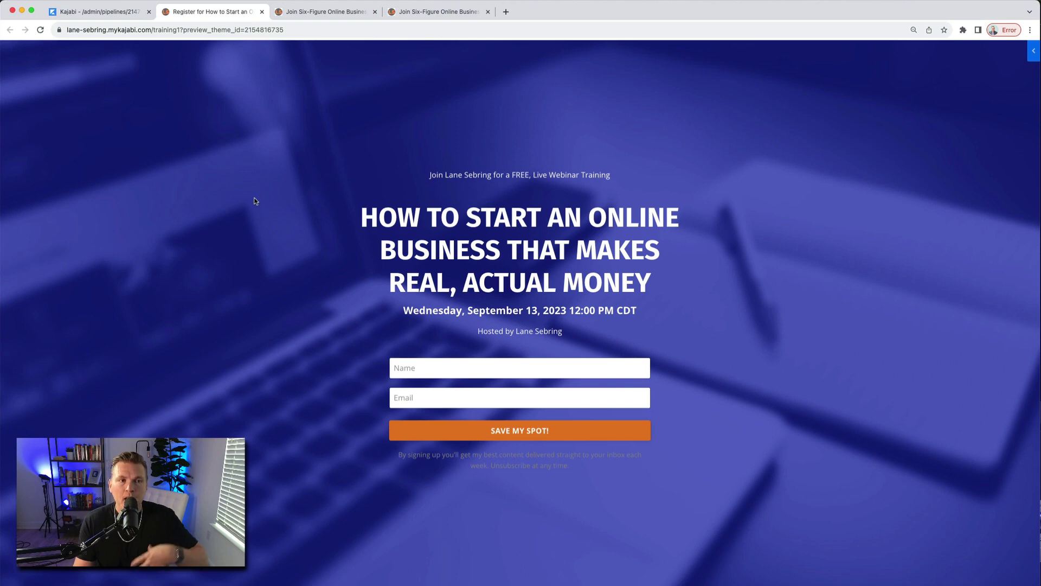
click(94, 11)
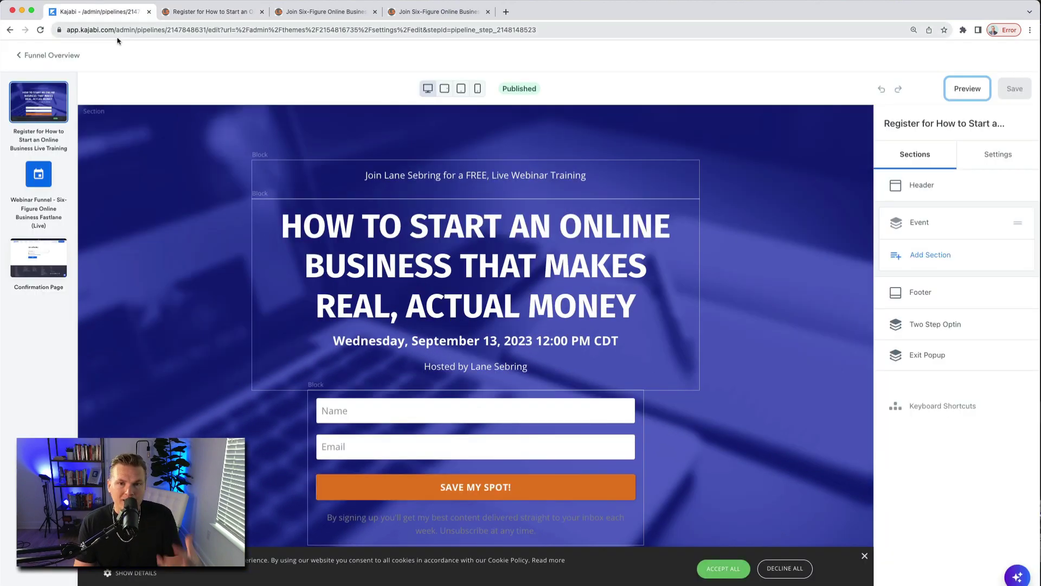
- Return to the Six-Figure Online Business Fastlane webinar funnel overview
click(44, 59)
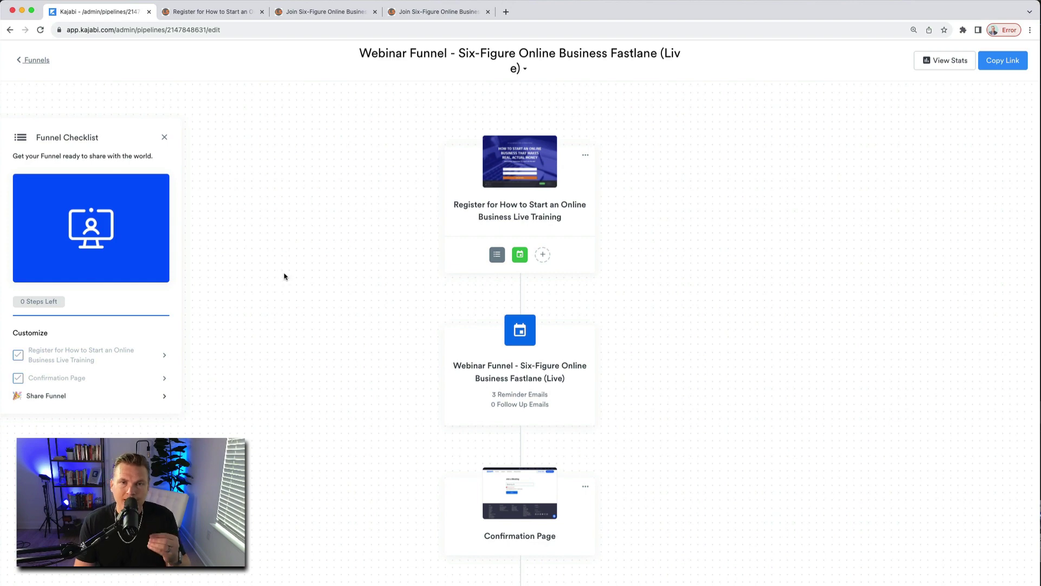